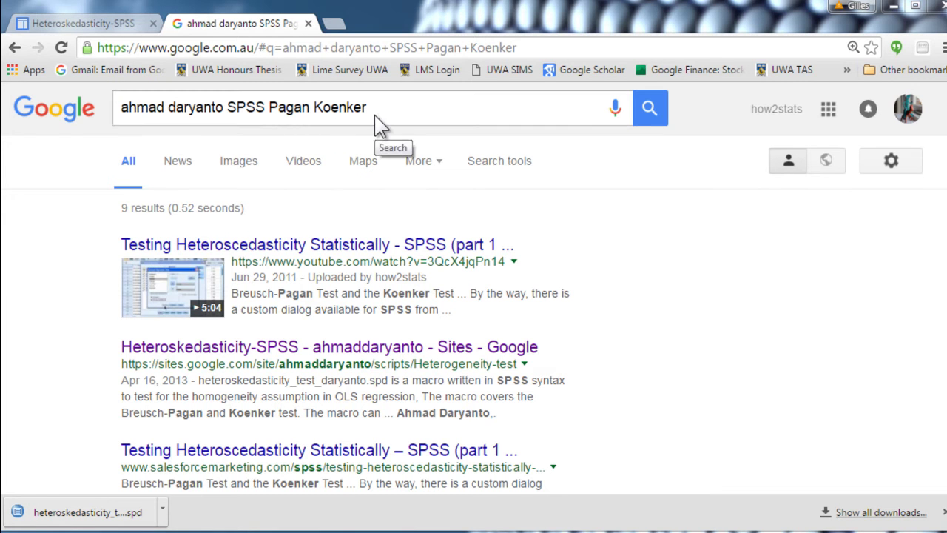
Step: Highlight the macro author's name and the Pagan Koenker terms in the Google query, then scroll the results
{"action": "left_click_drag", "start_coordinate": [121, 107], "coordinate": [404, 107]}
{"action": "left_click", "coordinate": [225, 111]}
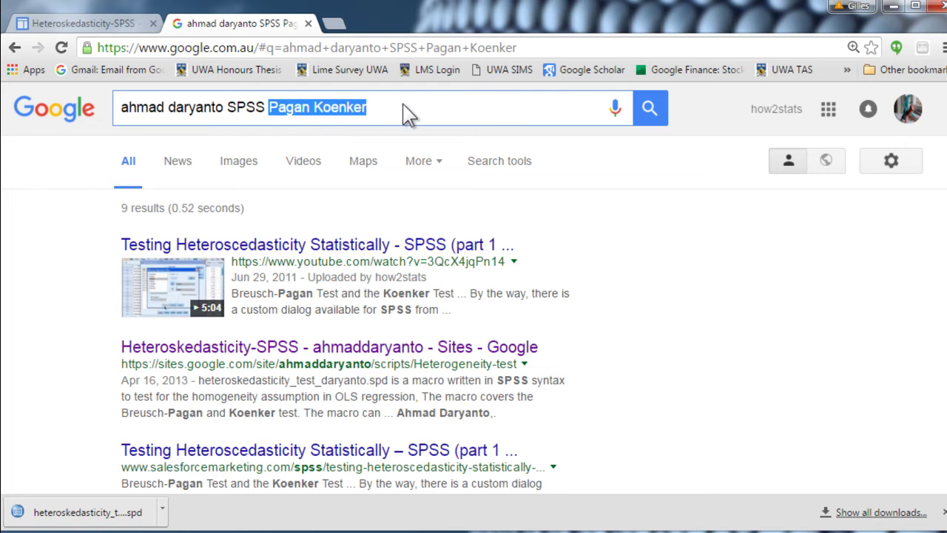
{"action": "left_click", "coordinate": [404, 107]}
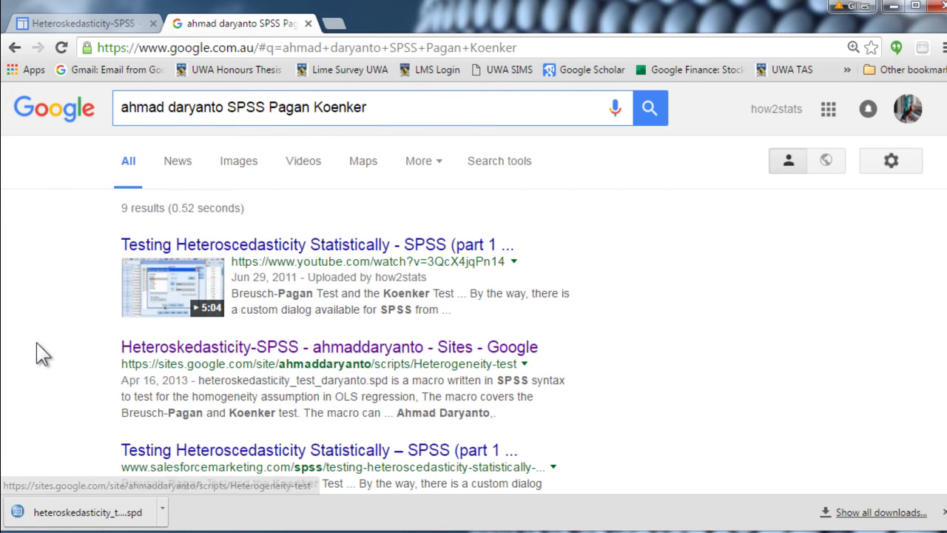
{"action": "scroll", "coordinate": [33, 355], "scroll_direction": "down", "scroll_amount": 1}
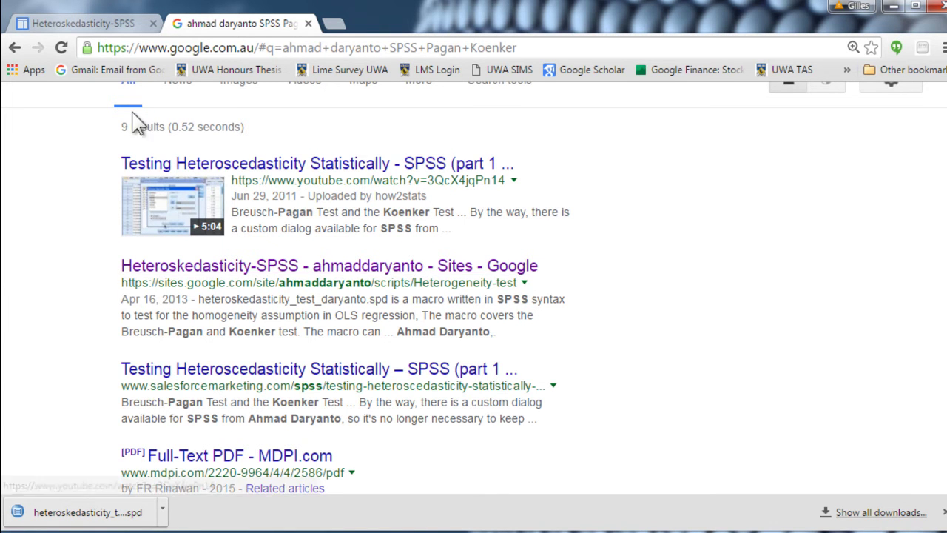
Step: On the Heteroskedasticity-SPSS page, highlight the note about running SPSS as administrator
{"action": "left_click", "coordinate": [83, 24]}
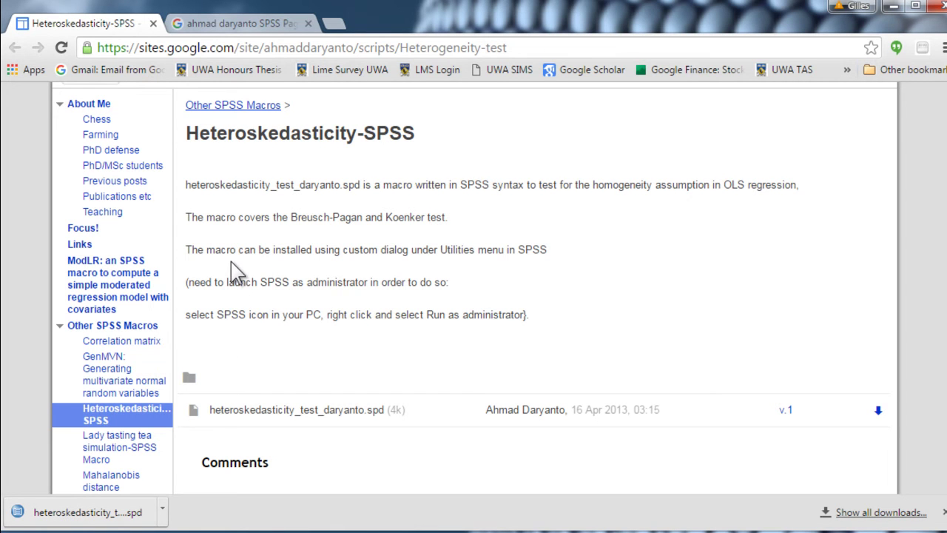
{"action": "left_click_drag", "start_coordinate": [250, 293], "coordinate": [388, 293]}
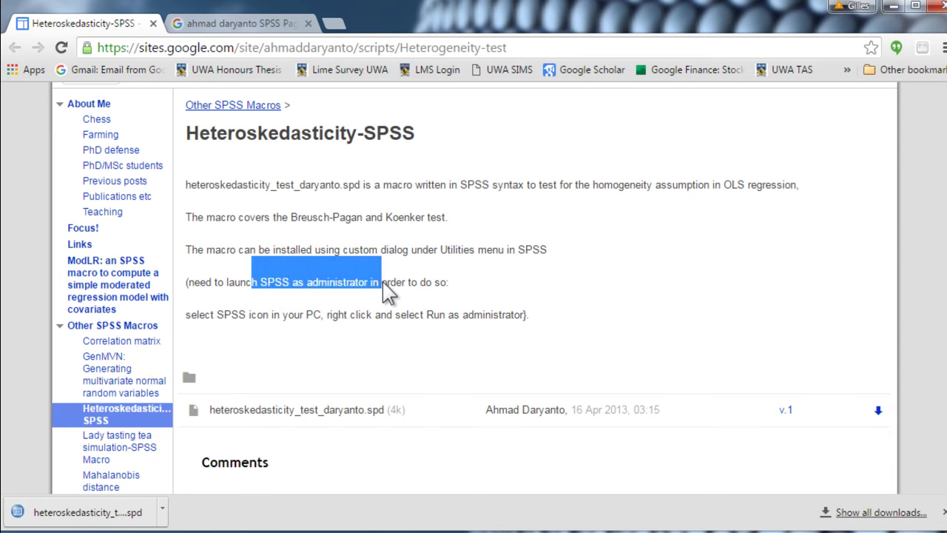
{"action": "left_click", "coordinate": [388, 293]}
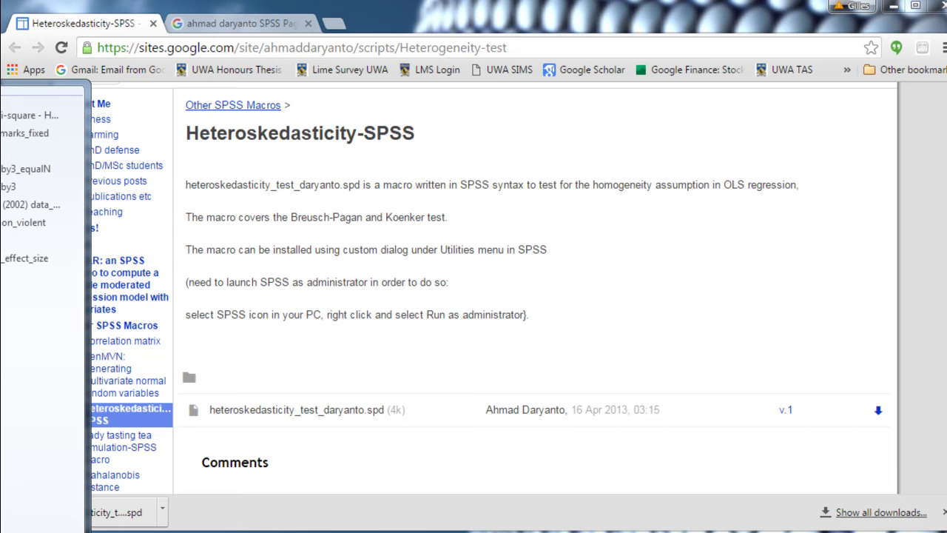
Step: Run IBM SPSS Statistics 22 as administrator from the Start menu
{"action": "right_click", "coordinate": [102, 58]}
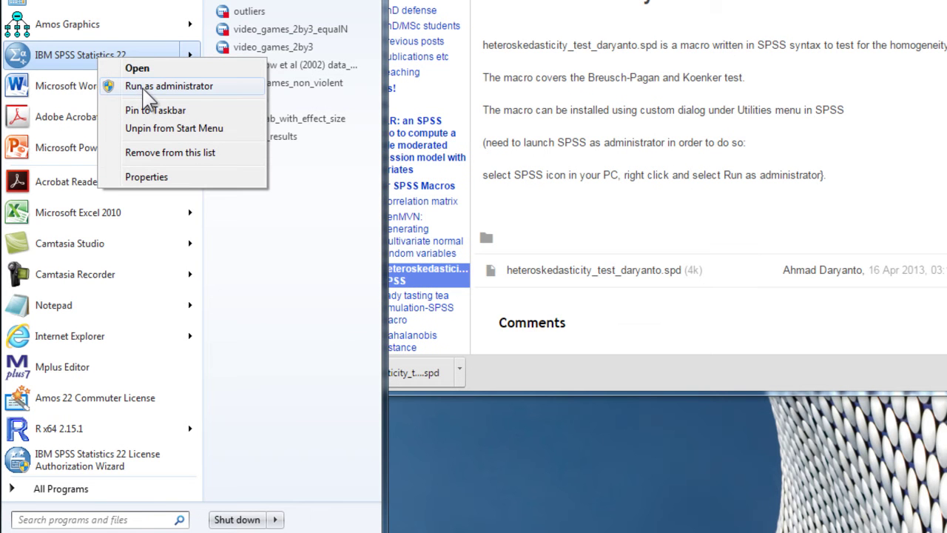
{"action": "left_click", "coordinate": [203, 94]}
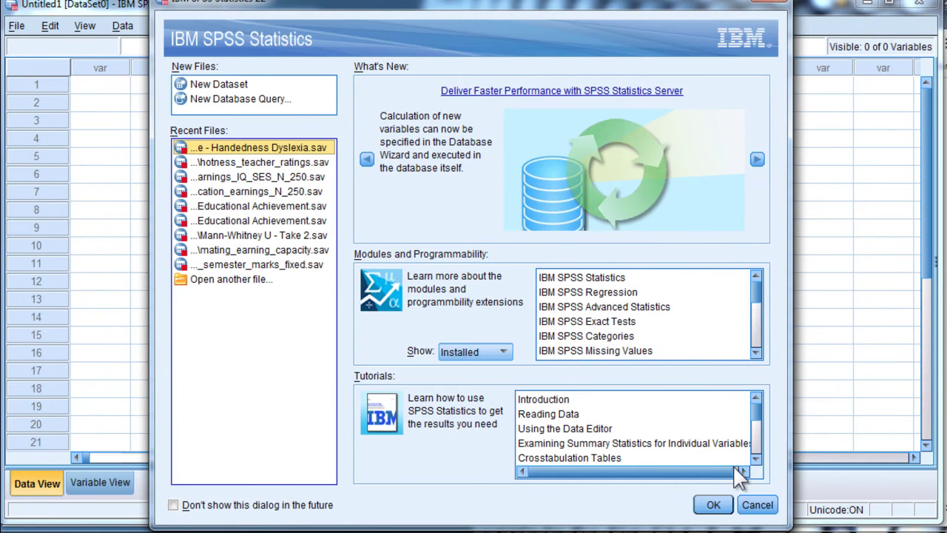
Step: Dismiss the welcome screen and choose Utilities > Custom Dialogs > Install Custom Dialog
{"action": "left_click", "coordinate": [763, 503]}
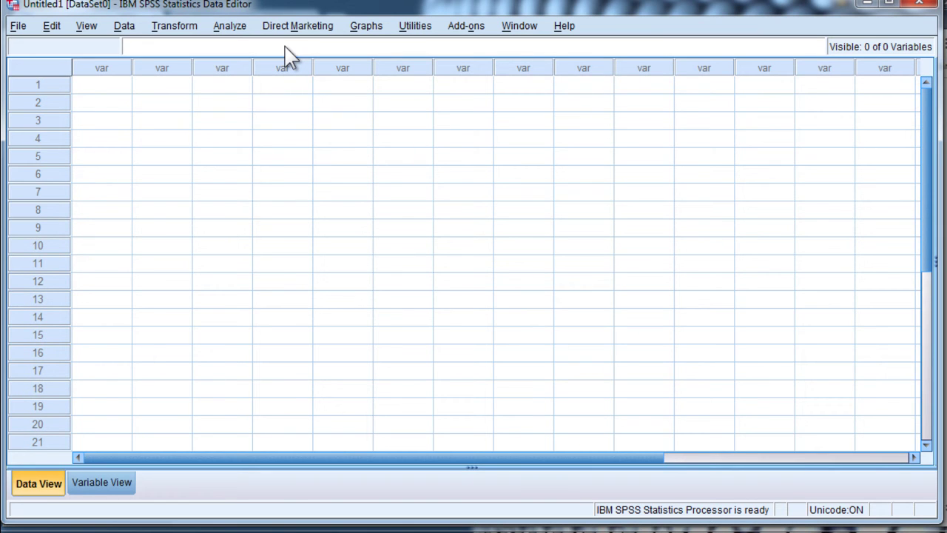
{"action": "left_click", "coordinate": [416, 26]}
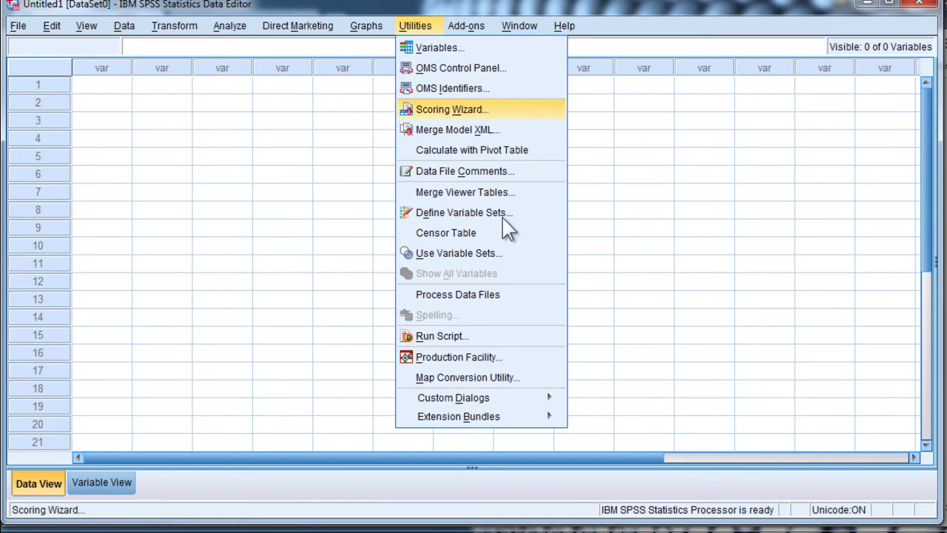
{"action": "mouse_move", "coordinate": [503, 403]}
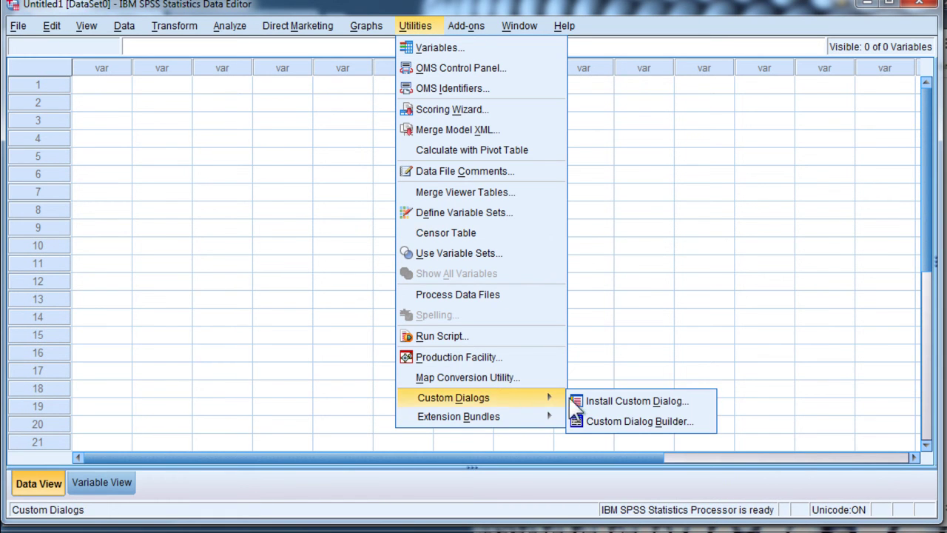
{"action": "left_click", "coordinate": [591, 400]}
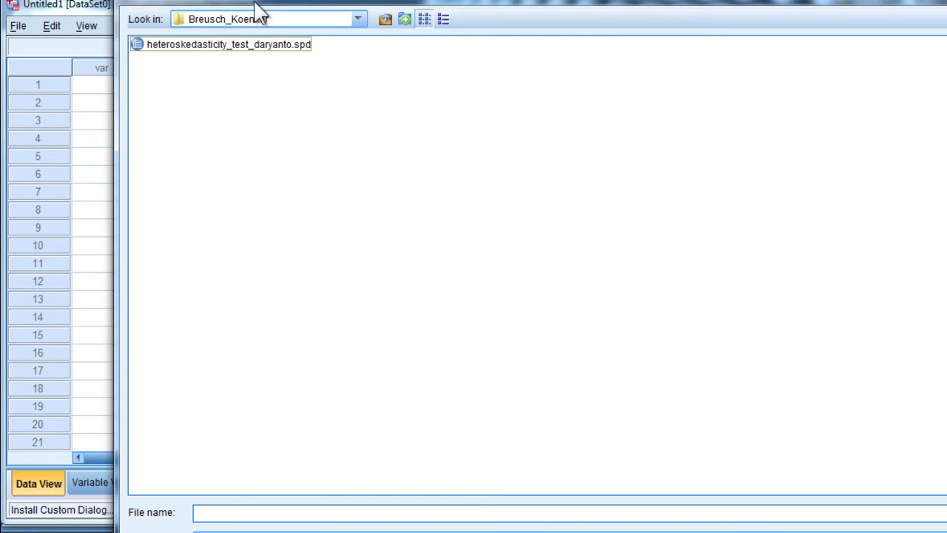
Step: Install heteroskedasticity_test_daryanto.spd from the file window and acknowledge the confirmation message
{"action": "left_click_drag", "start_coordinate": [258, 1], "coordinate": [154, 22]}
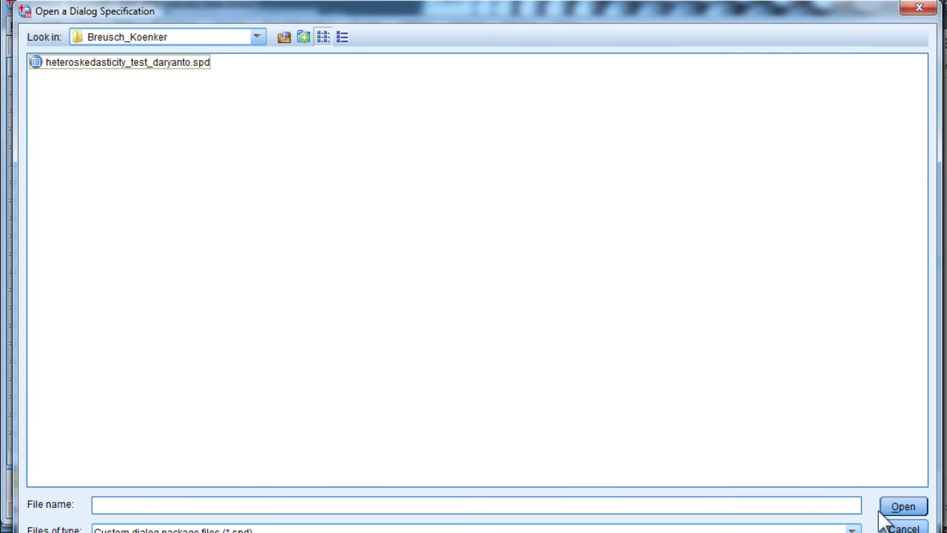
{"action": "left_click", "coordinate": [907, 509]}
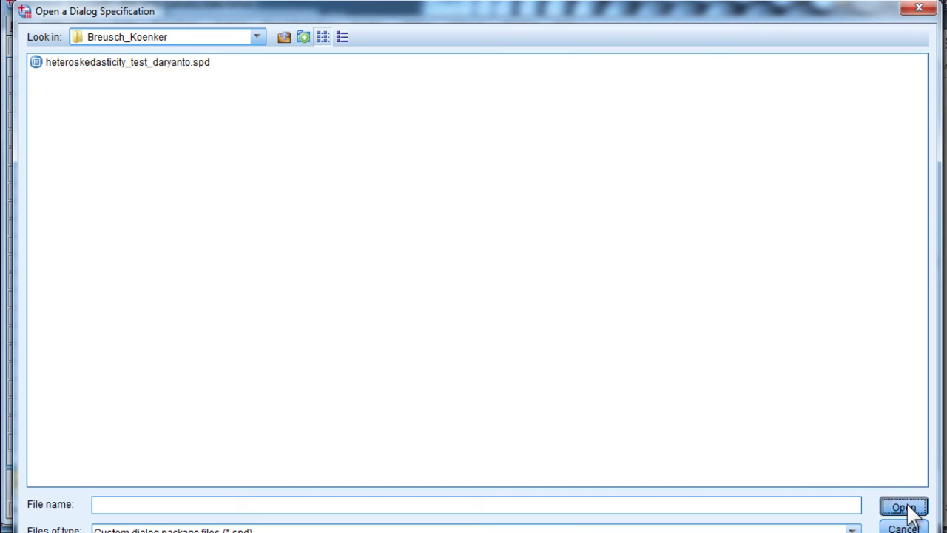
{"action": "left_click", "coordinate": [135, 67]}
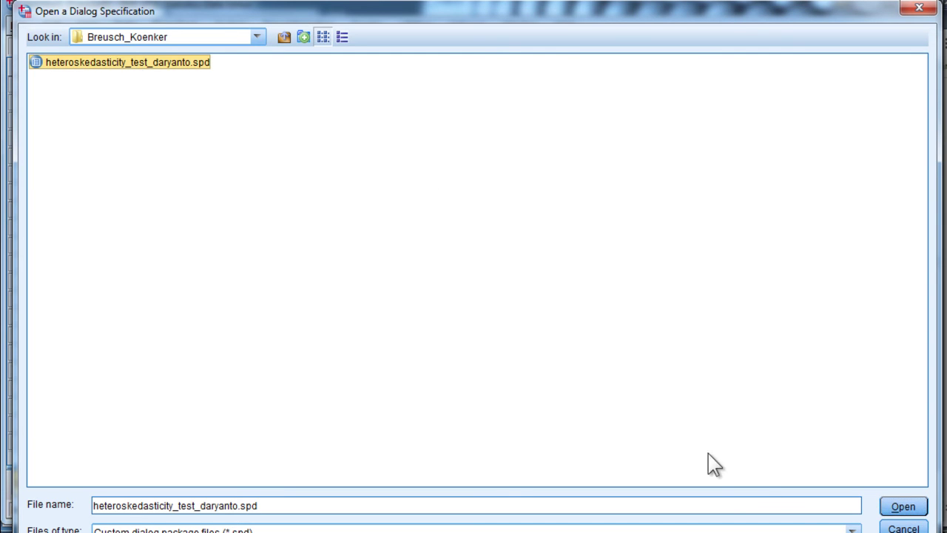
{"action": "left_click", "coordinate": [907, 507]}
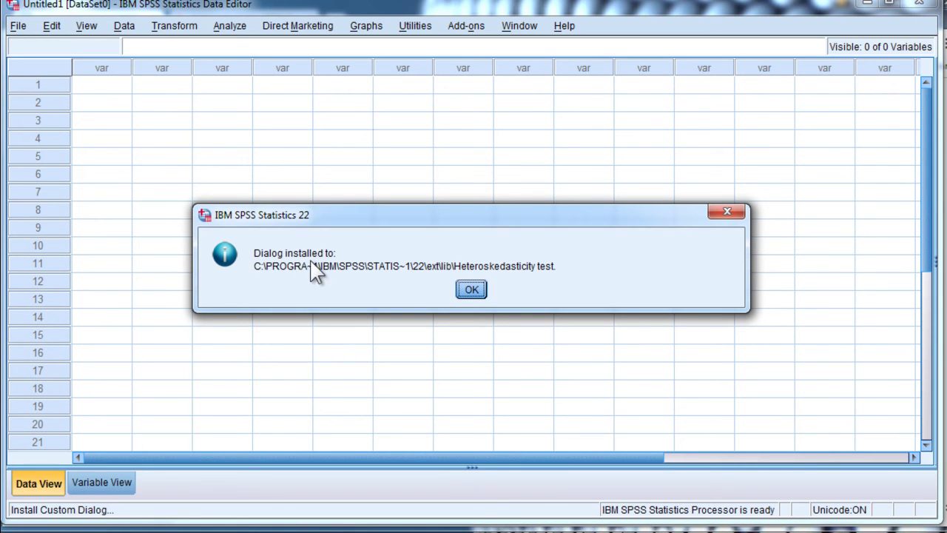
{"action": "left_click", "coordinate": [471, 290]}
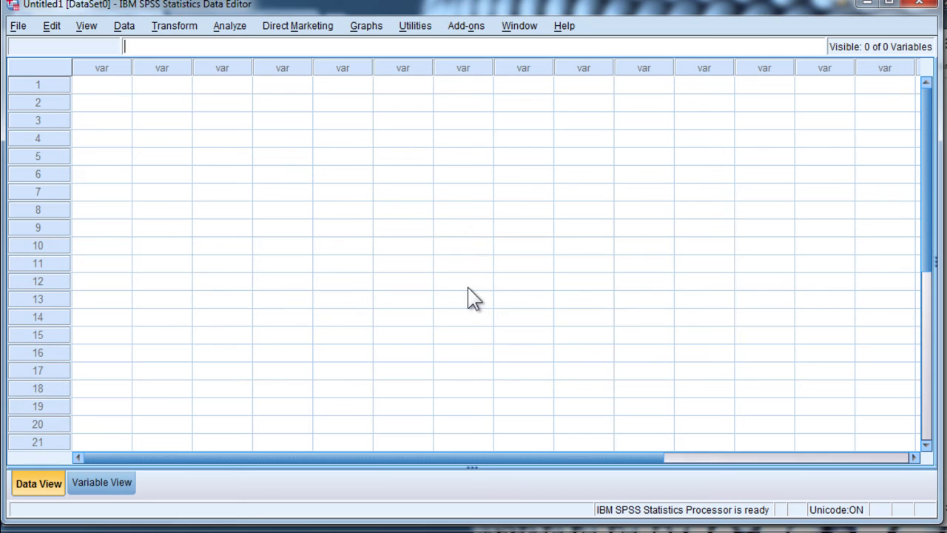
Step: Check that Heteroskedasticity test appears under Analyze > Regression, dismiss the no-data warning, and open a data file
{"action": "left_click", "coordinate": [229, 27]}
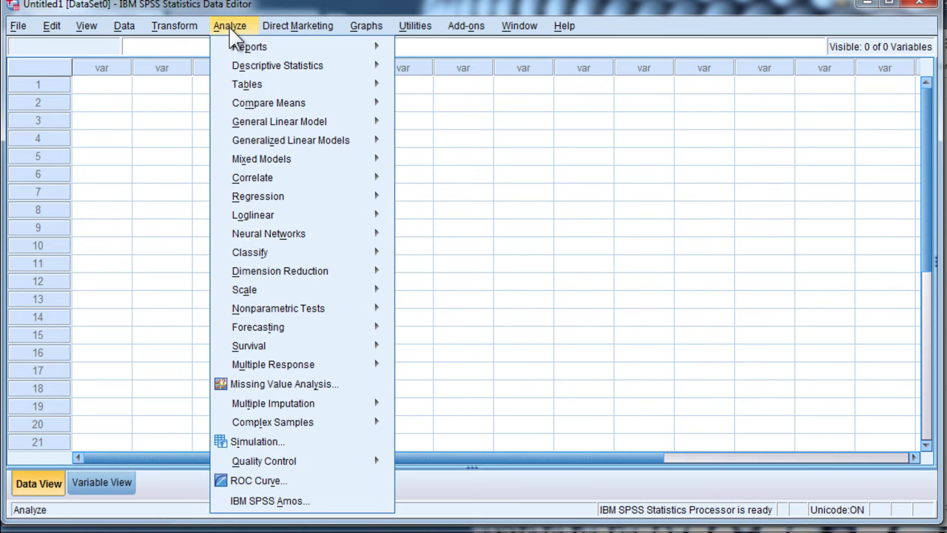
{"action": "mouse_move", "coordinate": [330, 197]}
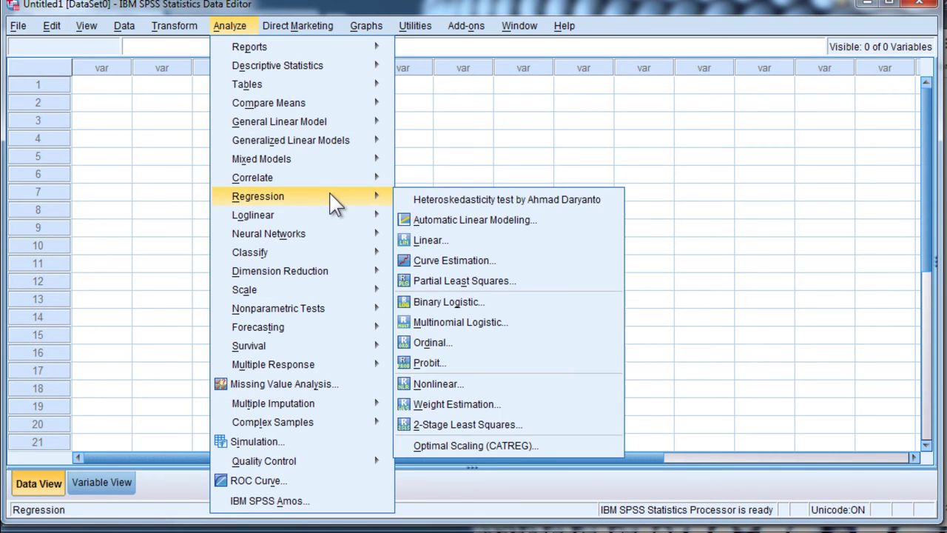
{"action": "left_click", "coordinate": [482, 202]}
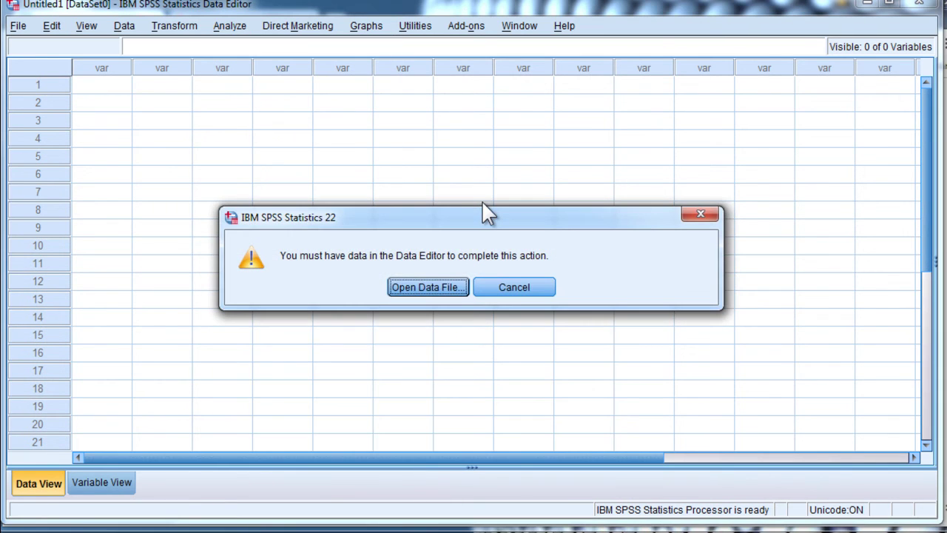
{"action": "left_click", "coordinate": [507, 288]}
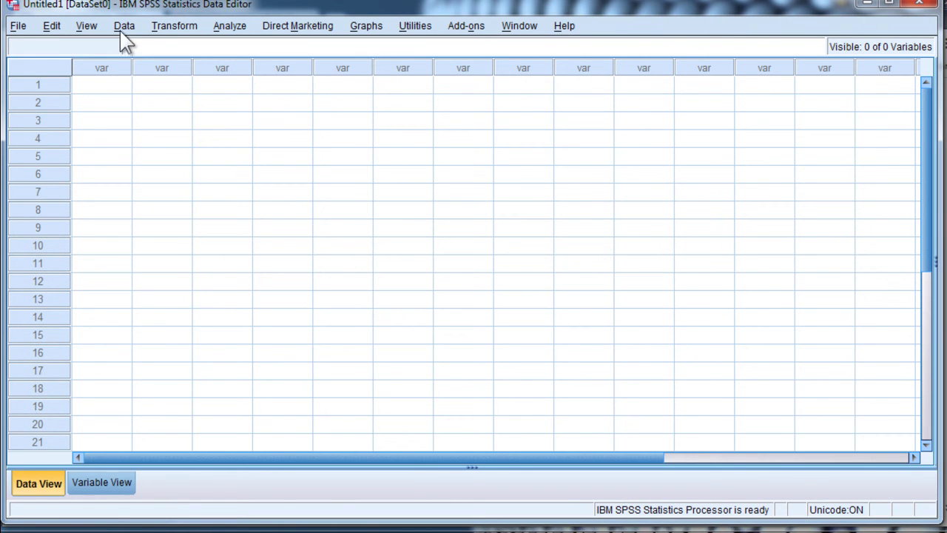
{"action": "left_click", "coordinate": [16, 30]}
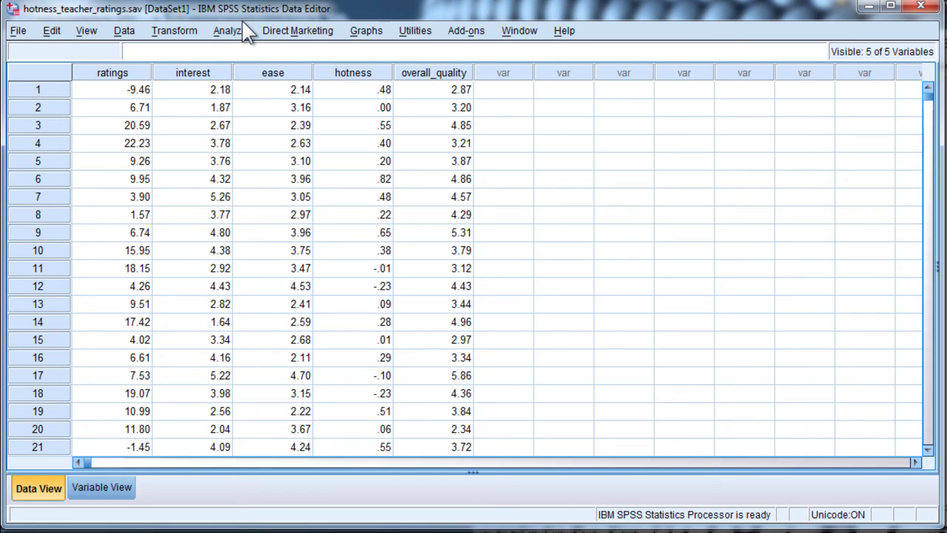
Step: Select the ratings through hotness columns and the overall_quality column in the Data Editor
{"action": "left_click", "coordinate": [138, 88]}
{"action": "left_click", "coordinate": [208, 75], "text": "shift"}
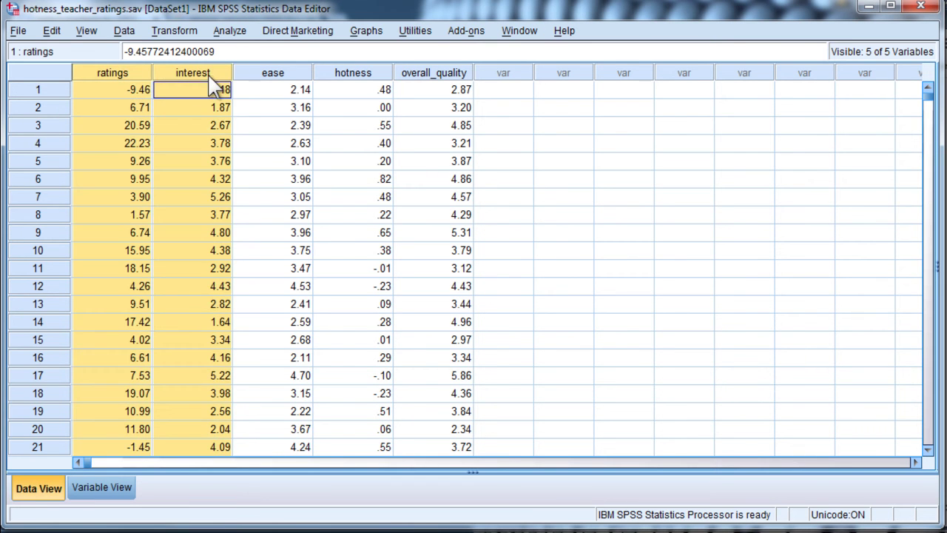
{"action": "left_click", "coordinate": [361, 71]}
{"action": "left_click", "coordinate": [104, 85], "text": "shift"}
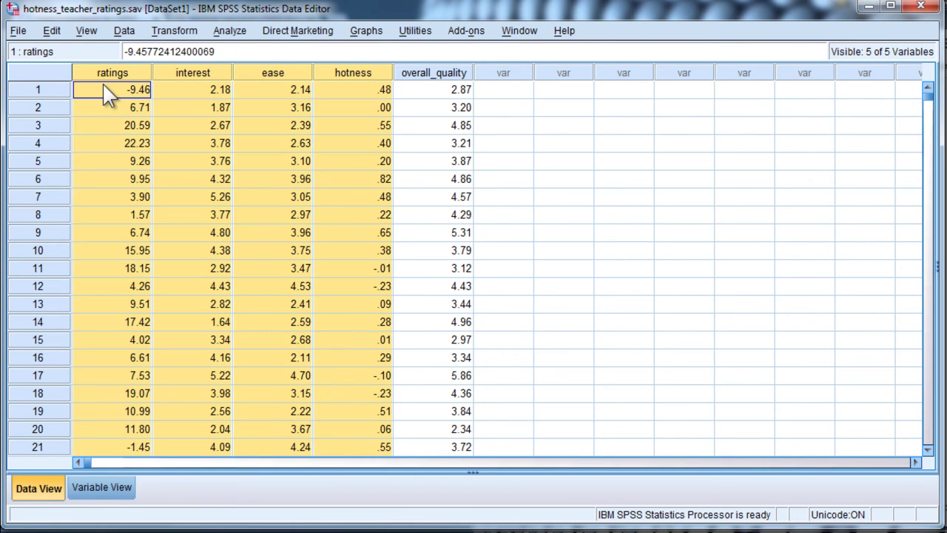
{"action": "left_click", "coordinate": [432, 73]}
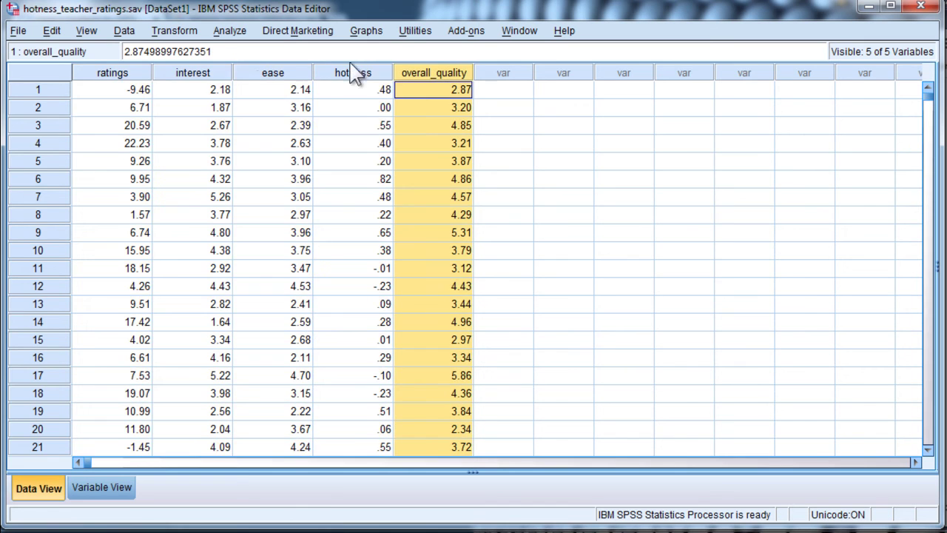
Step: Run the Heteroskedasticity test with overall_quality as outcome and ratings, interest, ease, hotness as explanatory
{"action": "left_click", "coordinate": [228, 31]}
{"action": "mouse_move", "coordinate": [367, 209]}
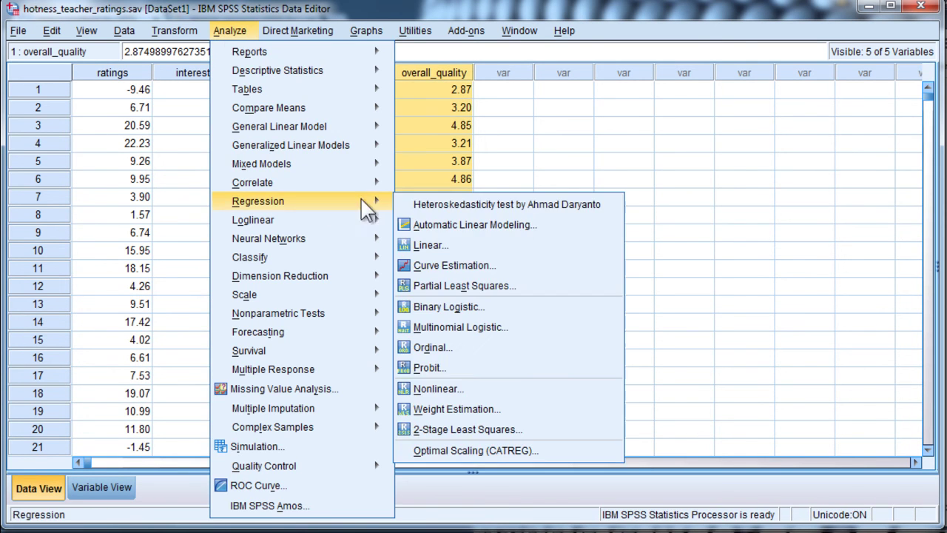
{"action": "left_click", "coordinate": [439, 205]}
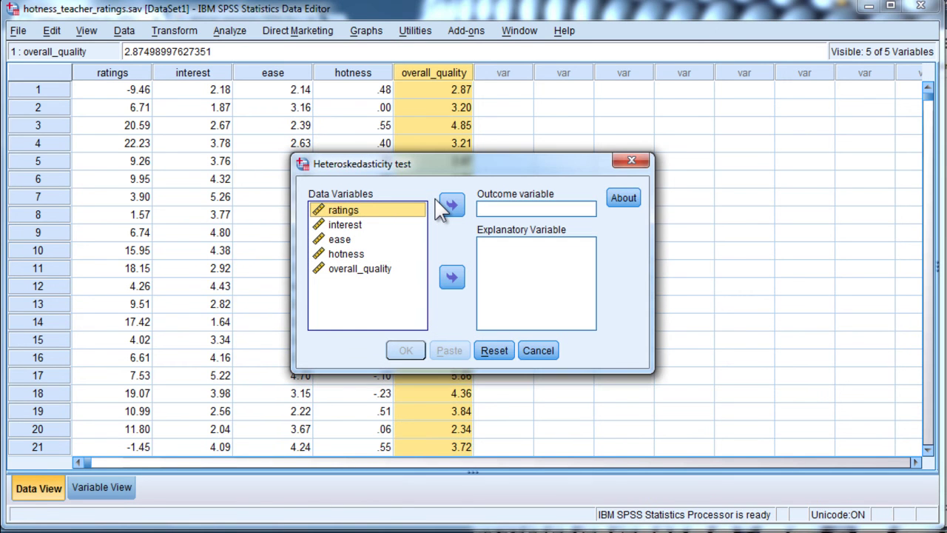
{"action": "left_click", "coordinate": [383, 266]}
{"action": "left_click", "coordinate": [462, 207]}
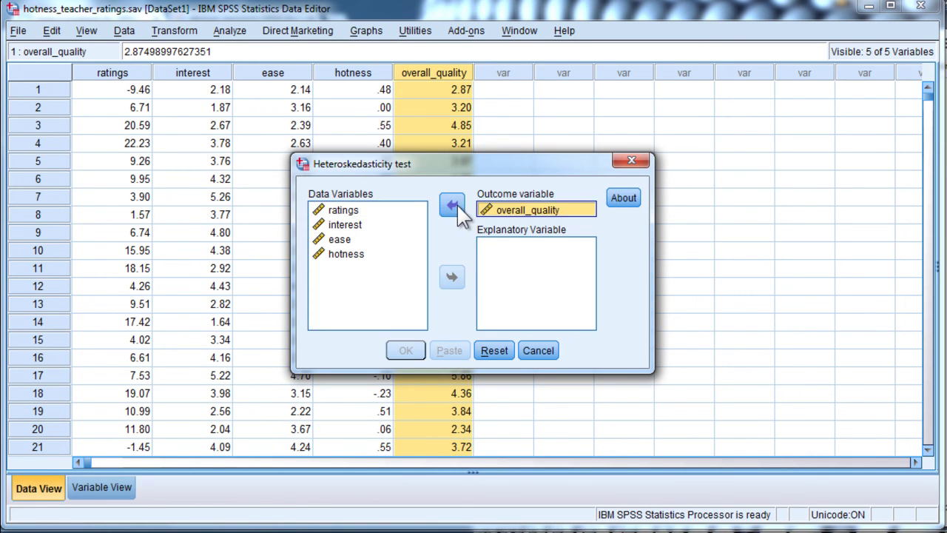
{"action": "left_click", "coordinate": [340, 212]}
{"action": "left_click", "coordinate": [355, 255], "text": "shift"}
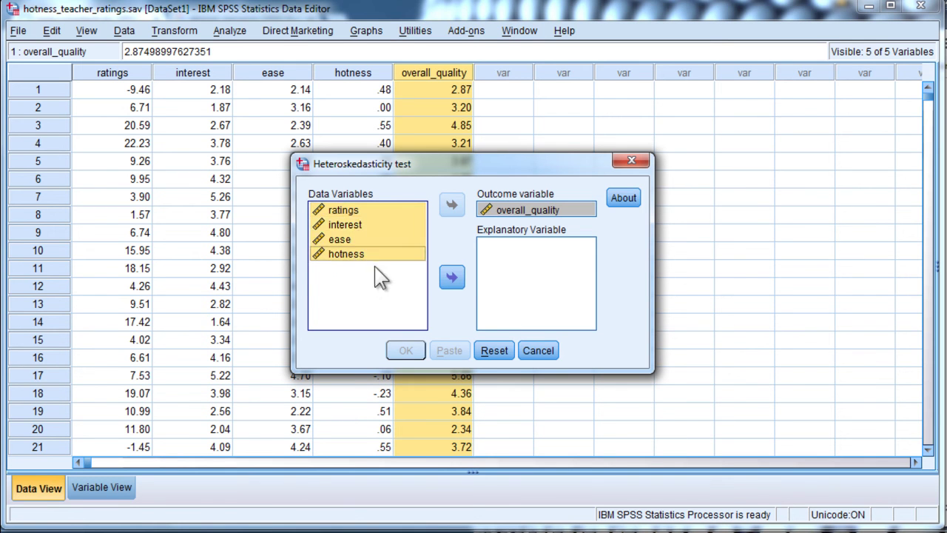
{"action": "left_click", "coordinate": [452, 278]}
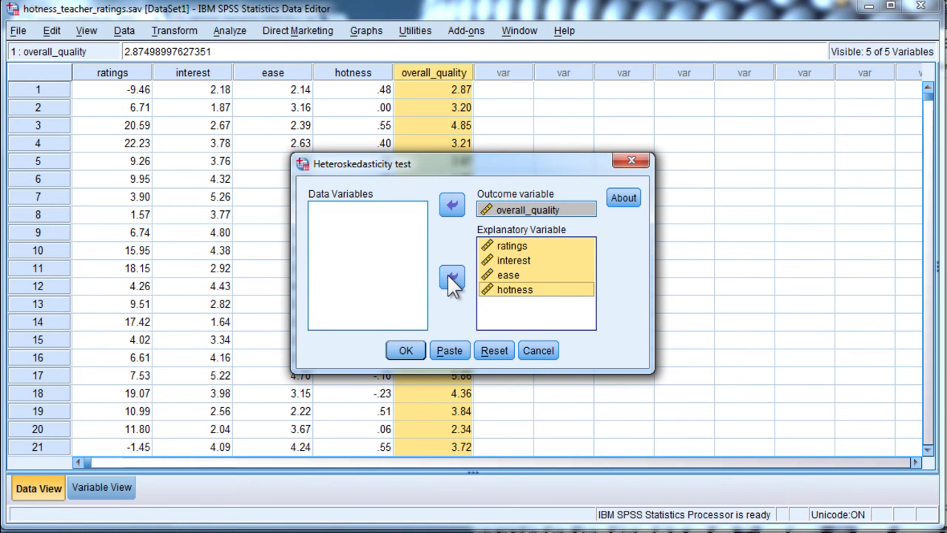
{"action": "left_click", "coordinate": [406, 348]}
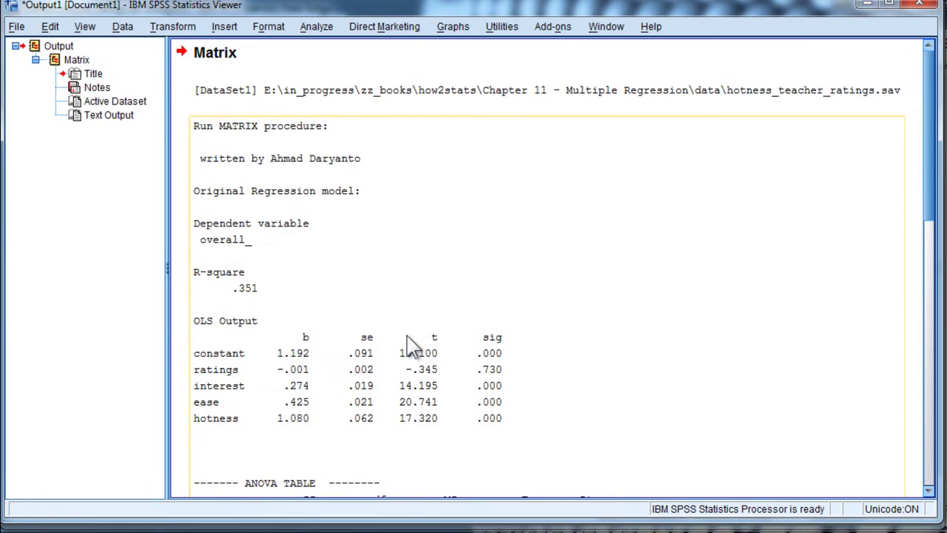
Step: Widen the Viewer output and scroll to Breusch-Pagan LM .712 (sig .950) and Koenker .788 (sig .940)
{"action": "scroll", "coordinate": [516, 250], "scroll_direction": "down", "scroll_amount": 1}
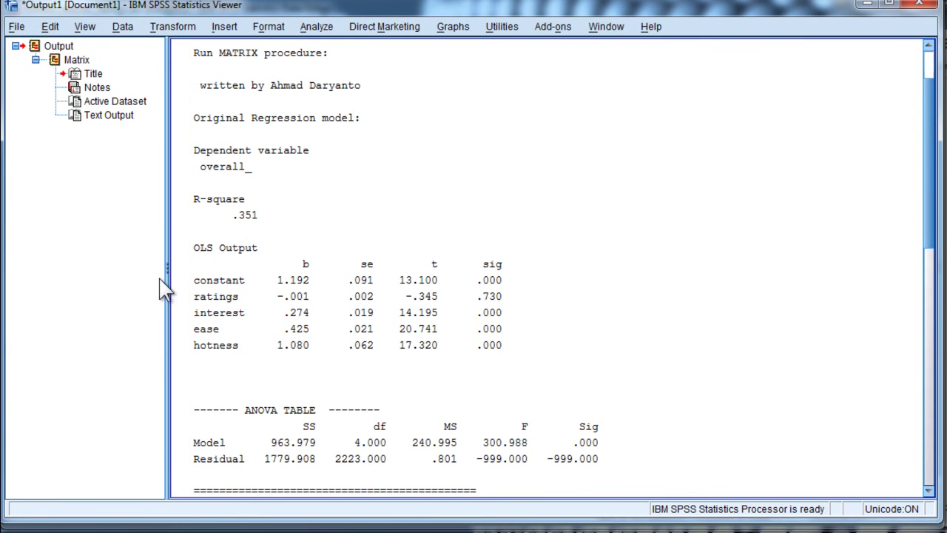
{"action": "left_click_drag", "start_coordinate": [167, 271], "coordinate": [52, 272]}
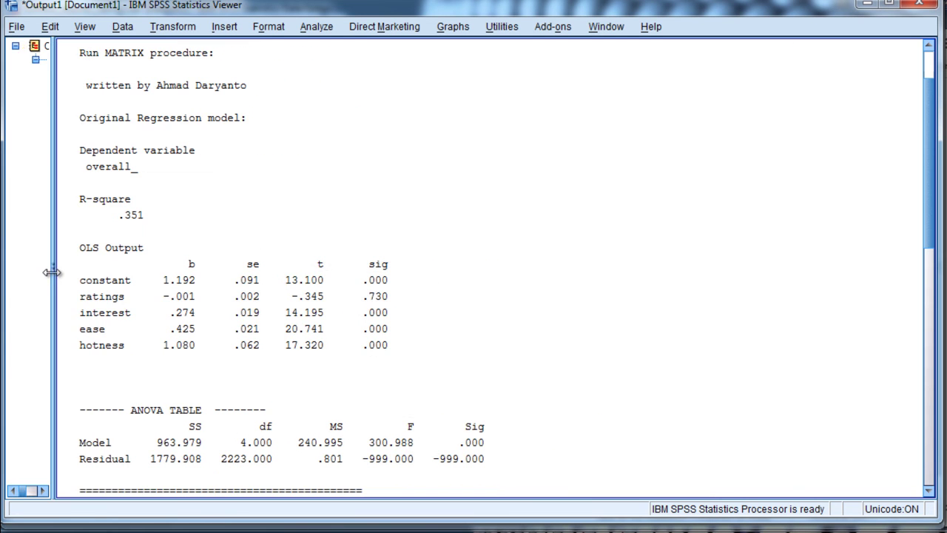
{"action": "left_click", "coordinate": [218, 304]}
{"action": "scroll", "coordinate": [450, 277], "scroll_direction": "down", "scroll_amount": 3}
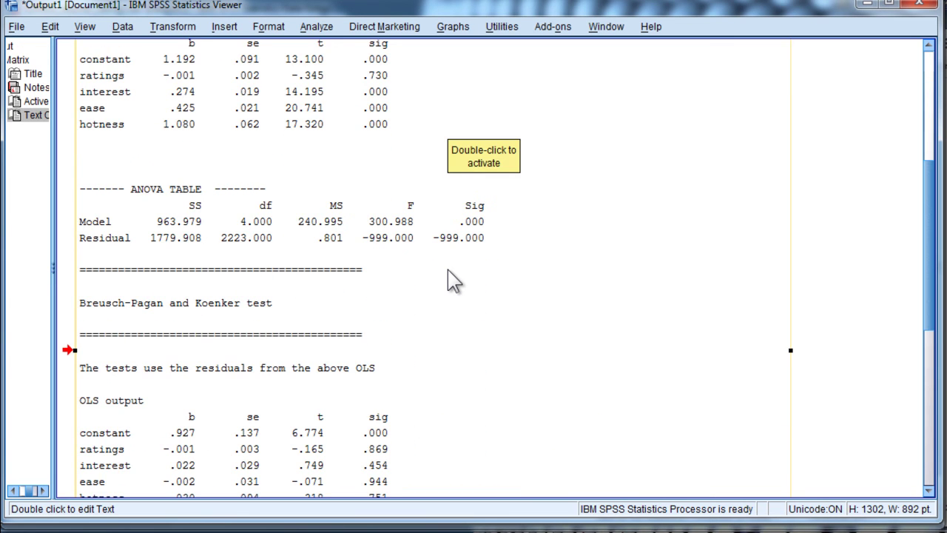
{"action": "scroll", "coordinate": [450, 280], "scroll_direction": "down", "scroll_amount": 5}
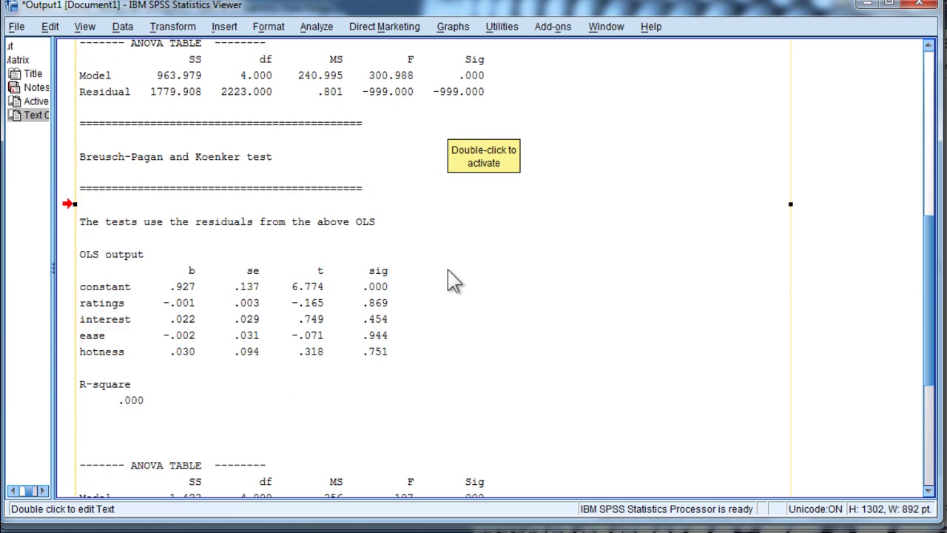
{"action": "scroll", "coordinate": [453, 280], "scroll_direction": "down", "scroll_amount": 1}
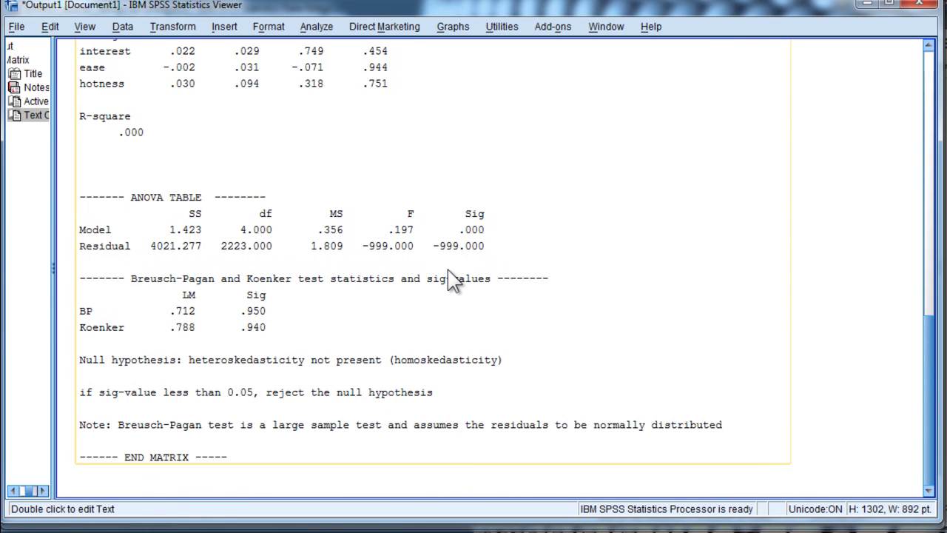
{"action": "scroll", "coordinate": [213, 327], "scroll_direction": "up", "scroll_amount": 9}
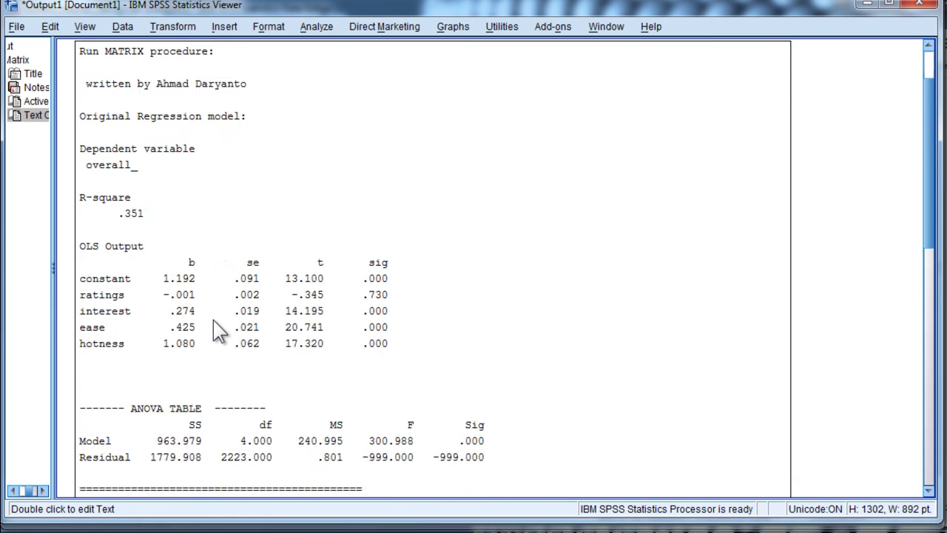
{"action": "scroll", "coordinate": [213, 327], "scroll_direction": "down", "scroll_amount": 8}
{"action": "scroll", "coordinate": [214, 327], "scroll_direction": "down", "scroll_amount": 1}
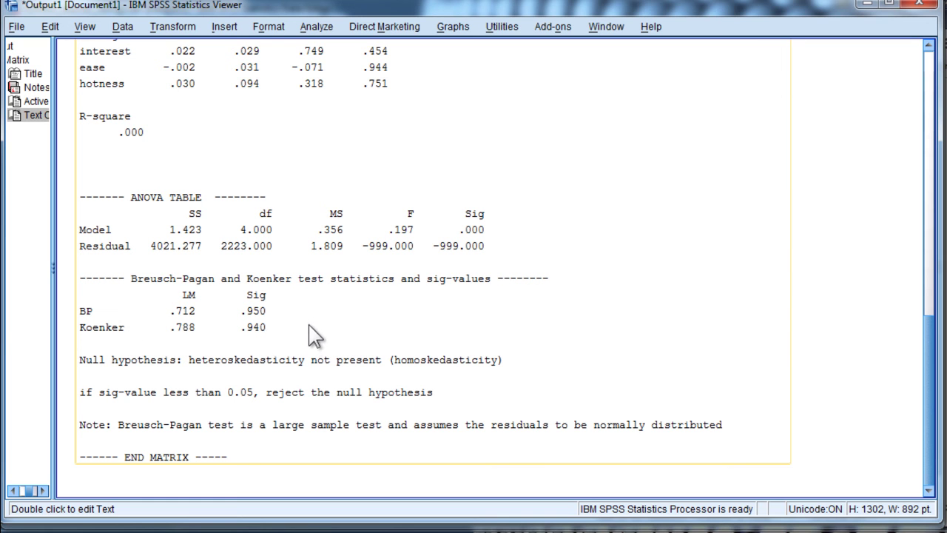
Step: Scroll through the test output, then minimize the Viewer to return to hotness_teacher_ratings.sav
{"action": "scroll", "coordinate": [451, 430], "scroll_direction": "up", "scroll_amount": 10}
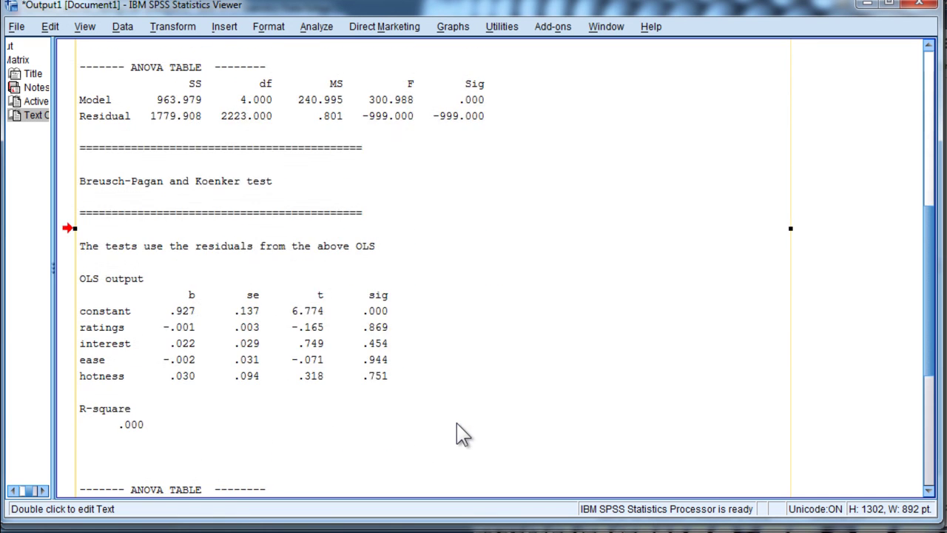
{"action": "scroll", "coordinate": [459, 433], "scroll_direction": "down", "scroll_amount": 12}
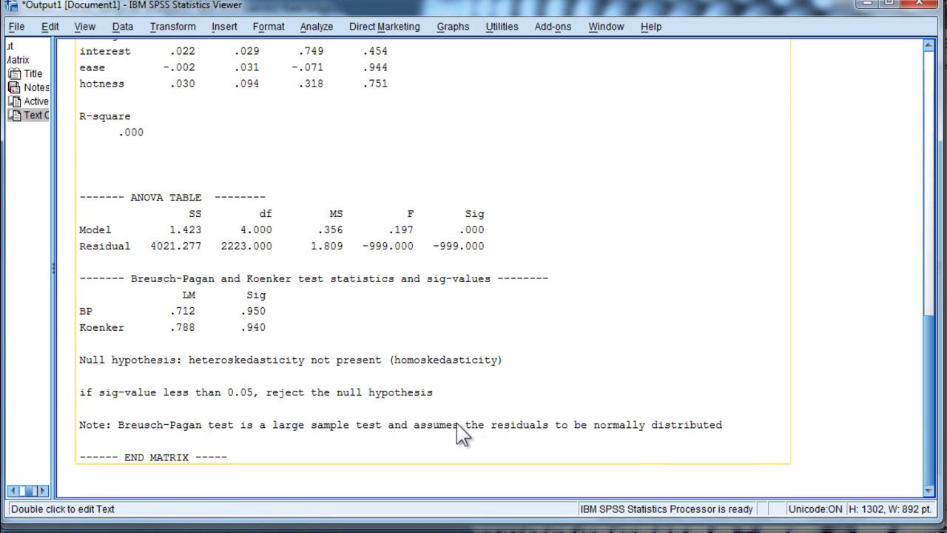
{"action": "scroll", "coordinate": [458, 433], "scroll_direction": "up", "scroll_amount": 15}
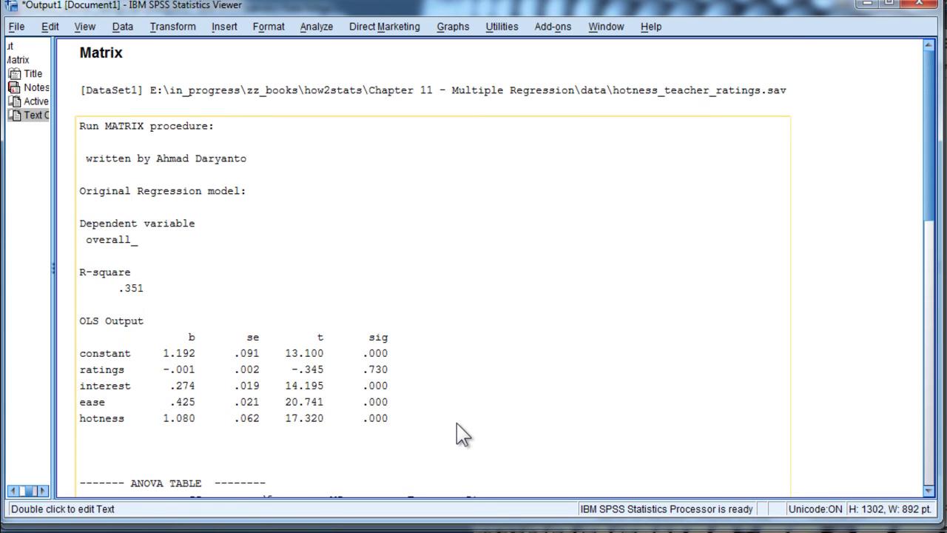
{"action": "scroll", "coordinate": [459, 433], "scroll_direction": "down", "scroll_amount": 15}
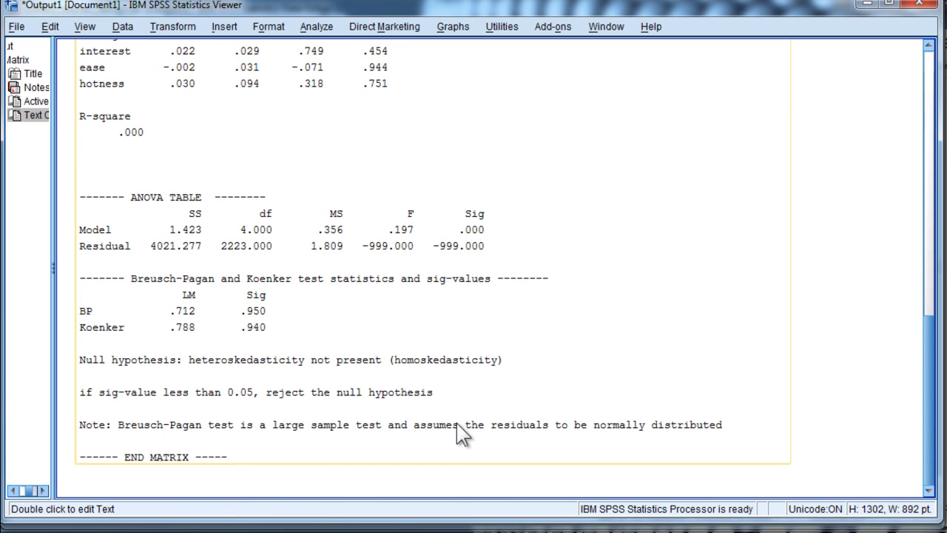
{"action": "scroll", "coordinate": [459, 433], "scroll_direction": "up", "scroll_amount": 15}
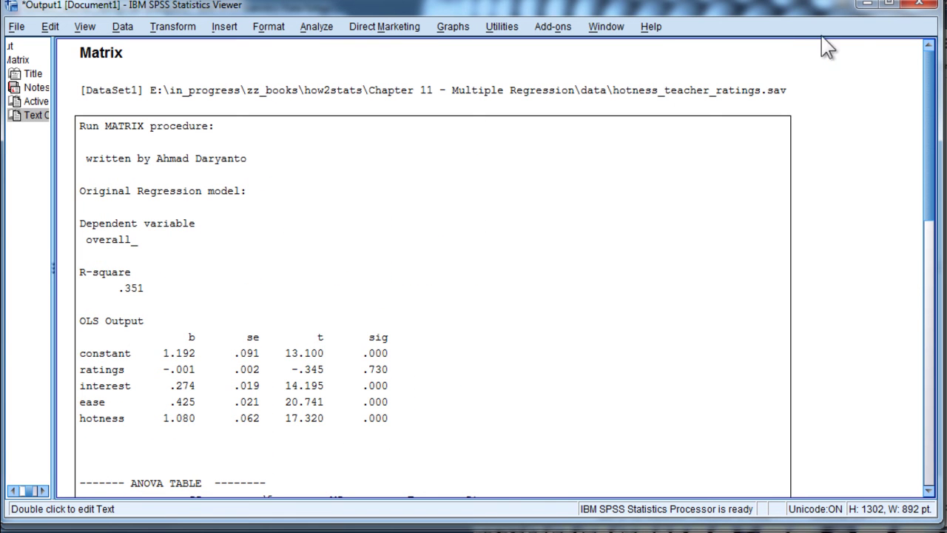
{"action": "left_click", "coordinate": [867, 4]}
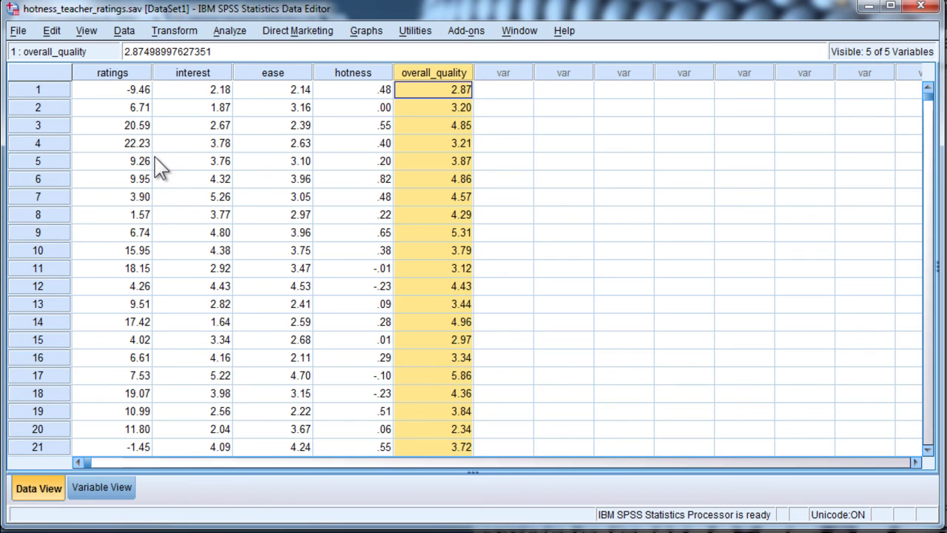